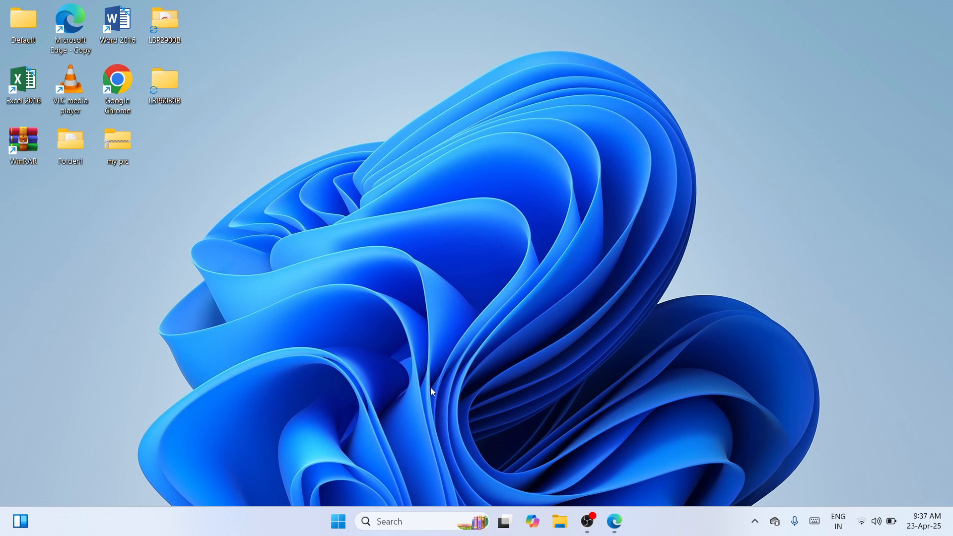
{"action": "left_click", "coordinate": [403, 526]}
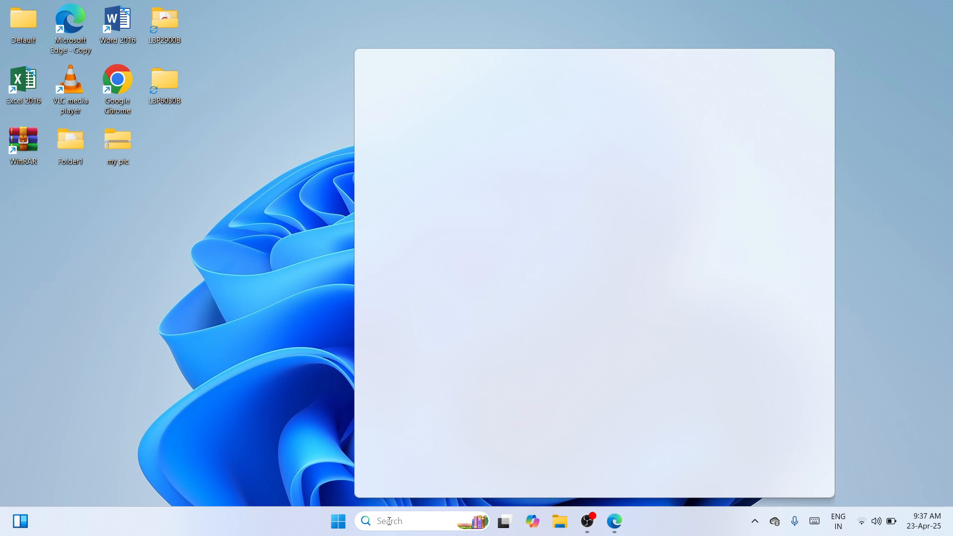
{"action": "type", "text": "chrome"}
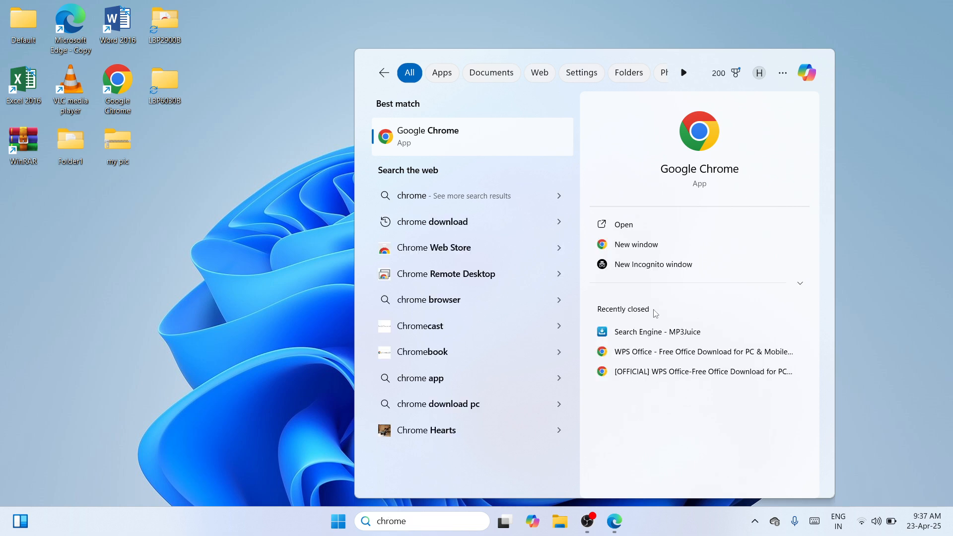
{"action": "left_click", "coordinate": [657, 230]}
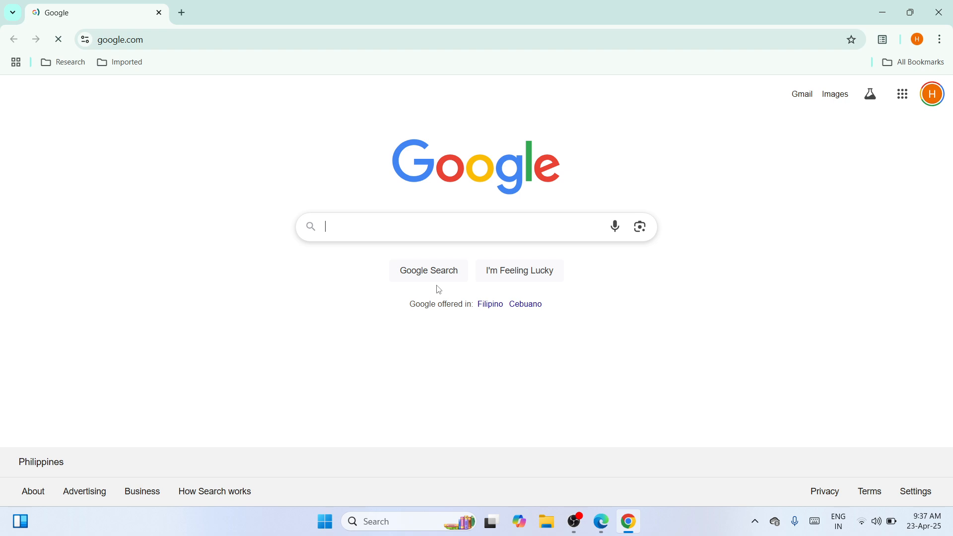
{"action": "left_click", "coordinate": [290, 39]}
{"action": "type", "text": "https://in.canon/en/support/imageCLASS%20MF3010/model"}
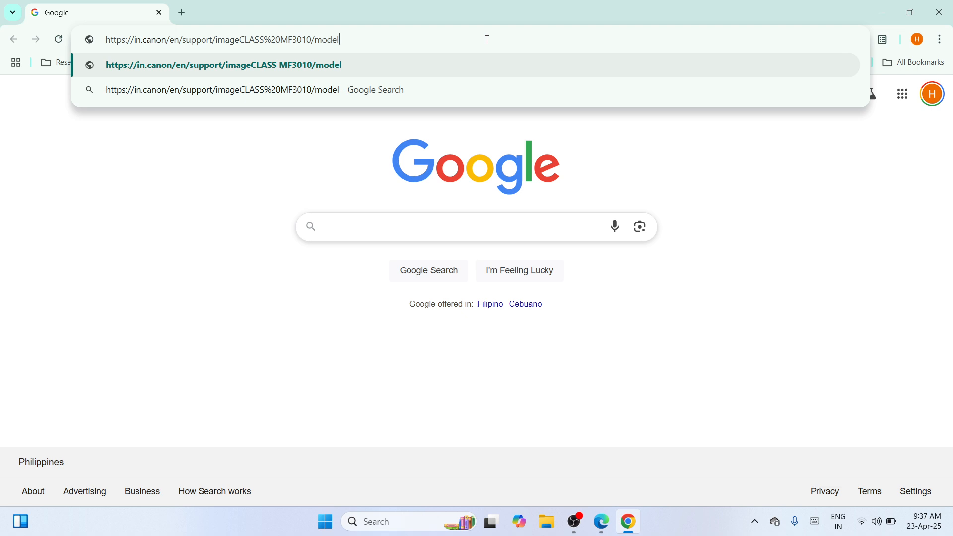
{"action": "key", "text": "Return"}
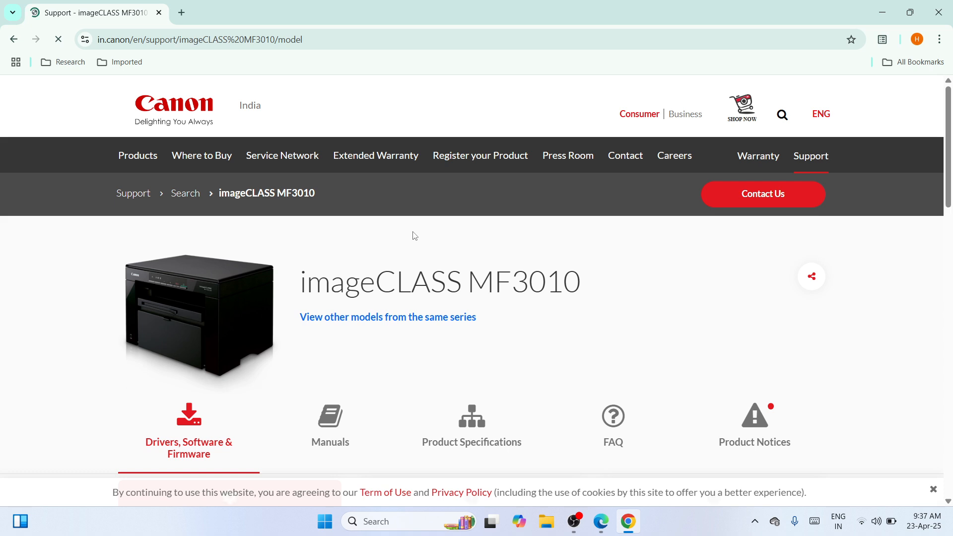
- View the [Windows 64bit] UFRII LT Printer Driver V30.88 page from the driver list and return to the list
{"action": "scroll", "coordinate": [542, 177], "scroll_direction": "down", "scroll_amount": 3}
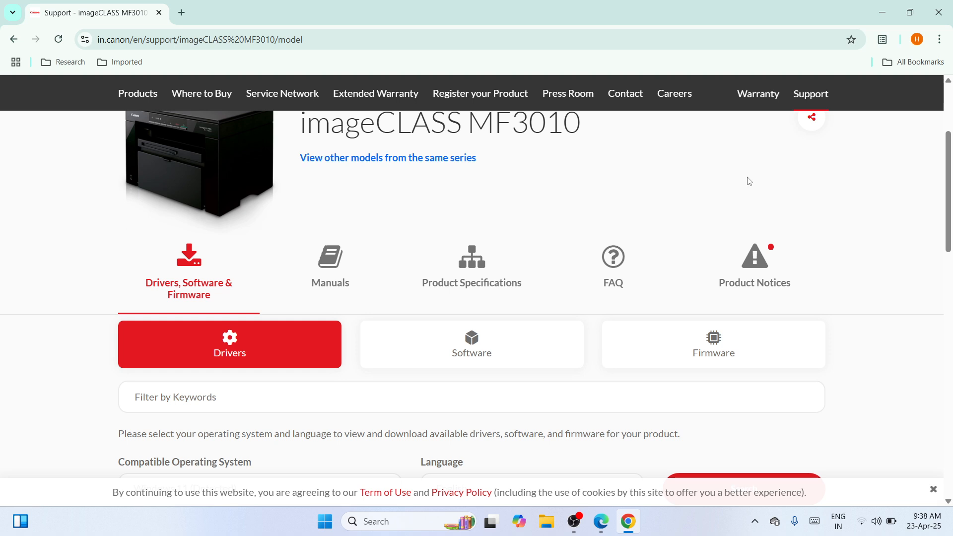
{"action": "left_click_drag", "start_coordinate": [948, 178], "coordinate": [950, 253]}
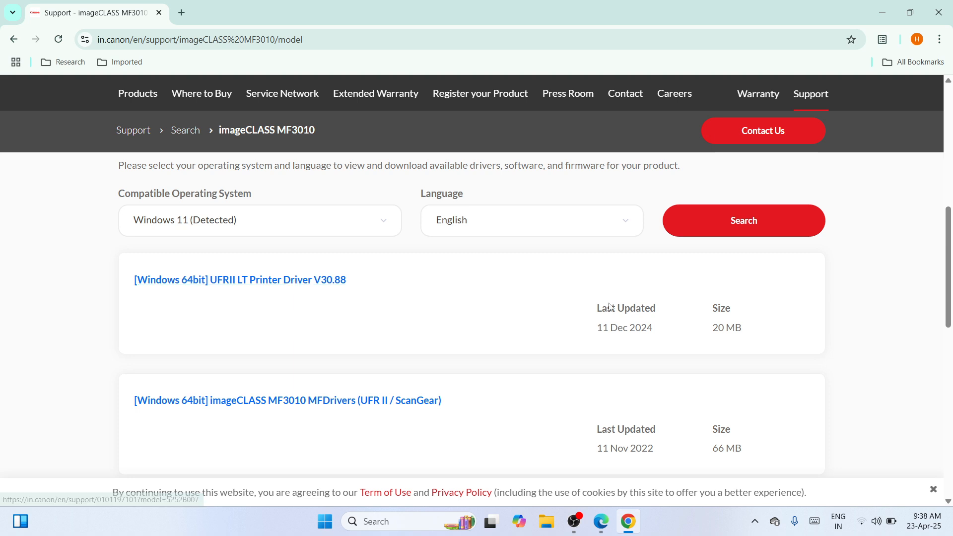
{"action": "left_click", "coordinate": [265, 283]}
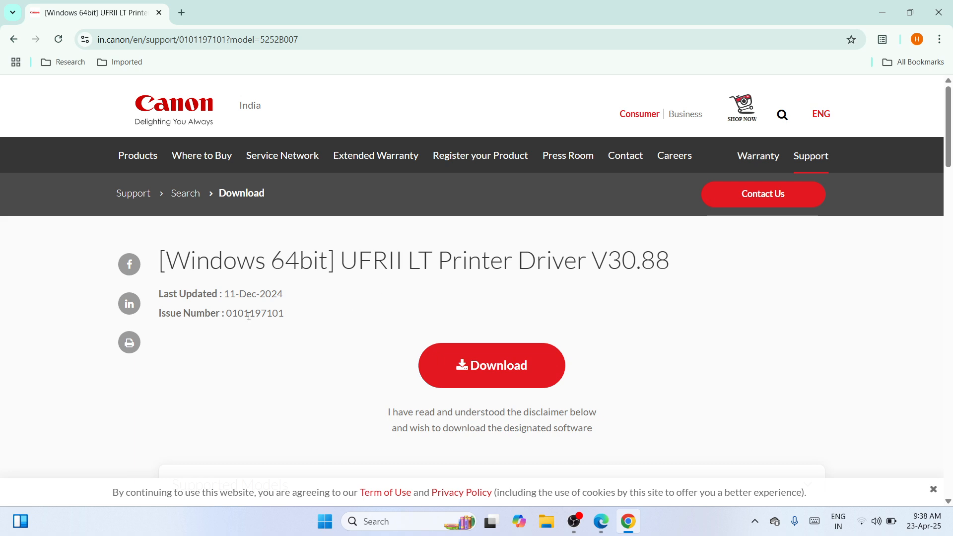
{"action": "left_click", "coordinate": [13, 39]}
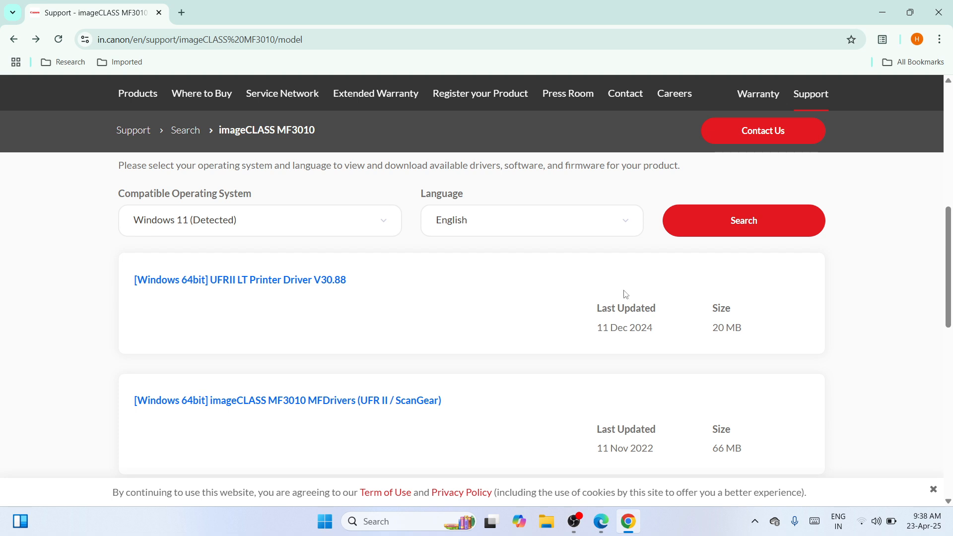
- Search the drivers for Windows 11 in English and download [Windows 64bit] imageCLASS MF3010 MFDrivers (UFR II / ScanGear)
{"action": "left_click", "coordinate": [759, 223]}
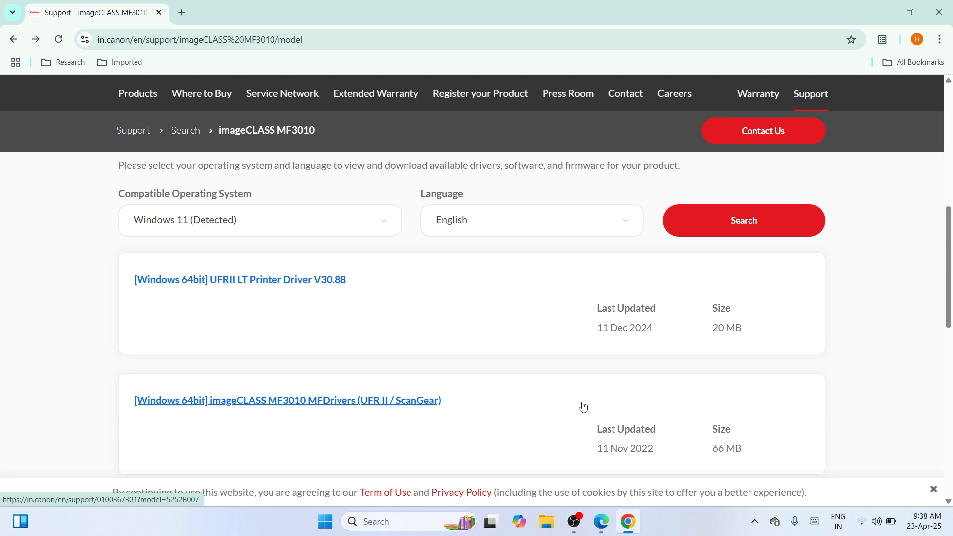
{"action": "left_click", "coordinate": [394, 403]}
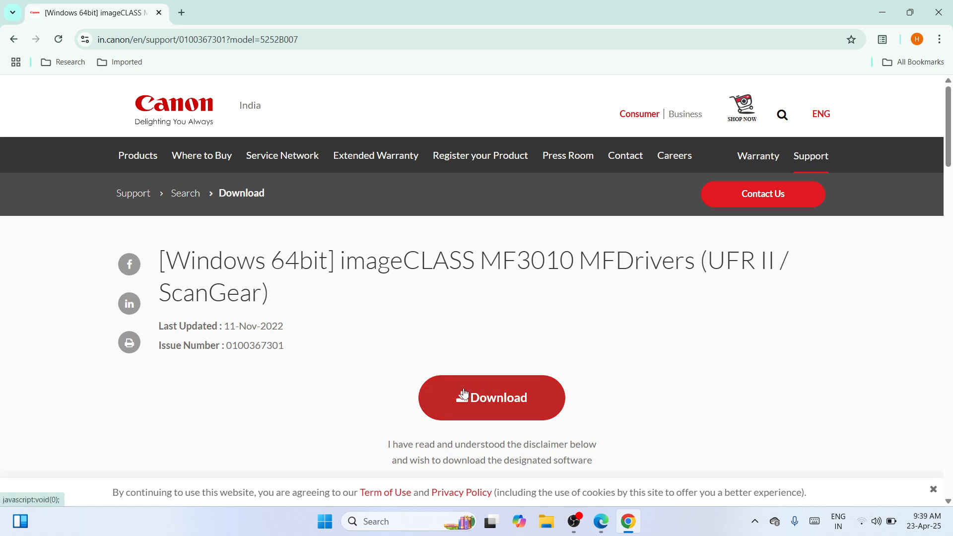
{"action": "left_click", "coordinate": [516, 399]}
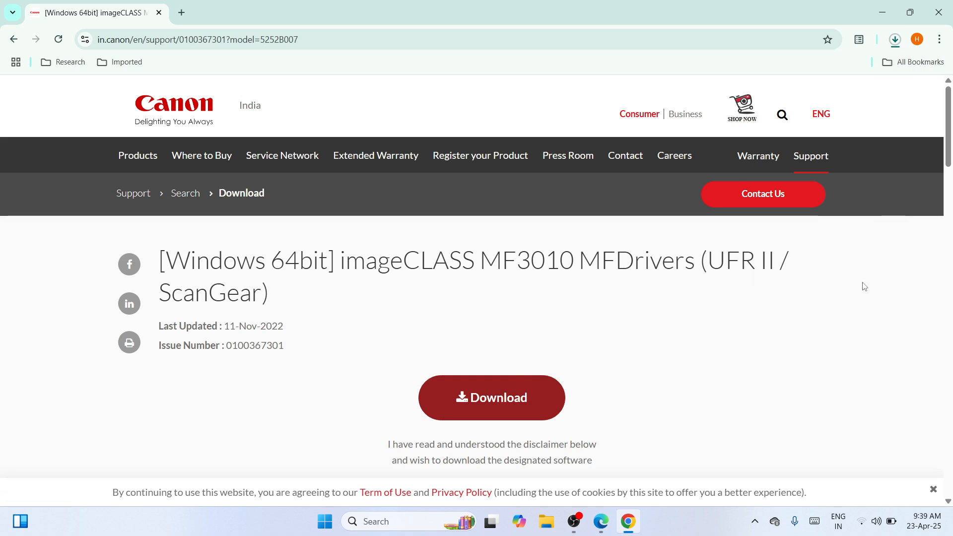
- Move the downloaded MF3010MFDriverV3901WPEN file from the Downloads folder to the desktop, closing the folder and browser windows
{"action": "left_click", "coordinate": [895, 40]}
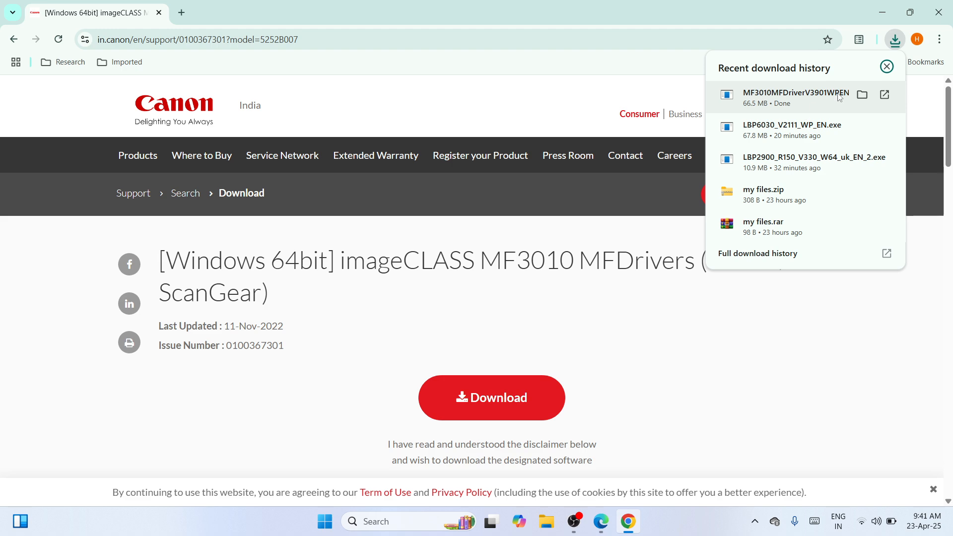
{"action": "left_click", "coordinate": [864, 96]}
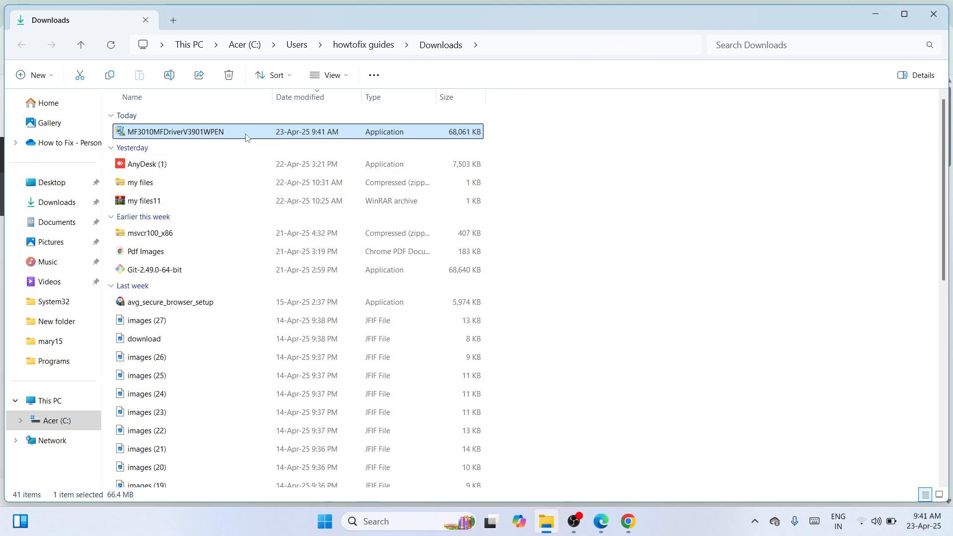
{"action": "left_click", "coordinate": [84, 78]}
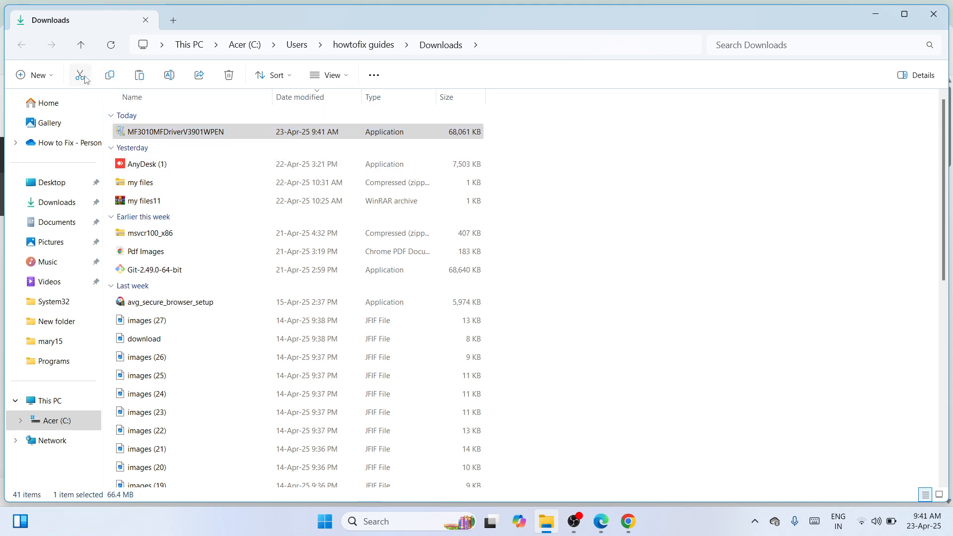
{"action": "left_click", "coordinate": [931, 18]}
{"action": "left_click", "coordinate": [941, 9]}
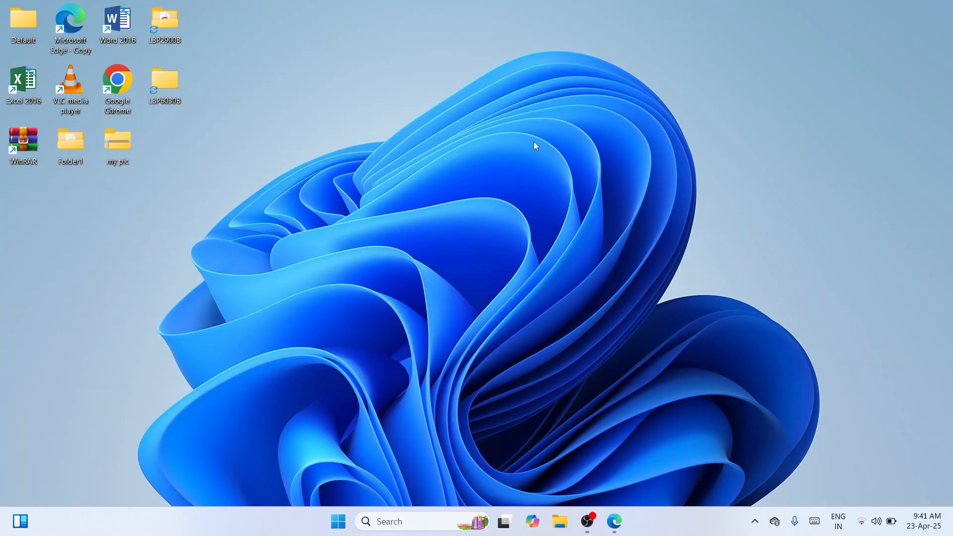
{"action": "right_click", "coordinate": [483, 146]}
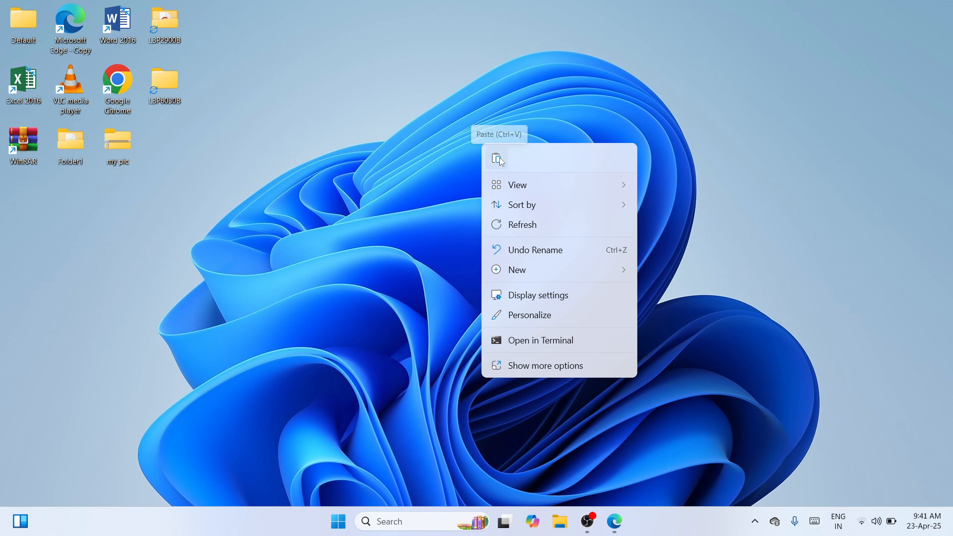
{"action": "left_click", "coordinate": [499, 157]}
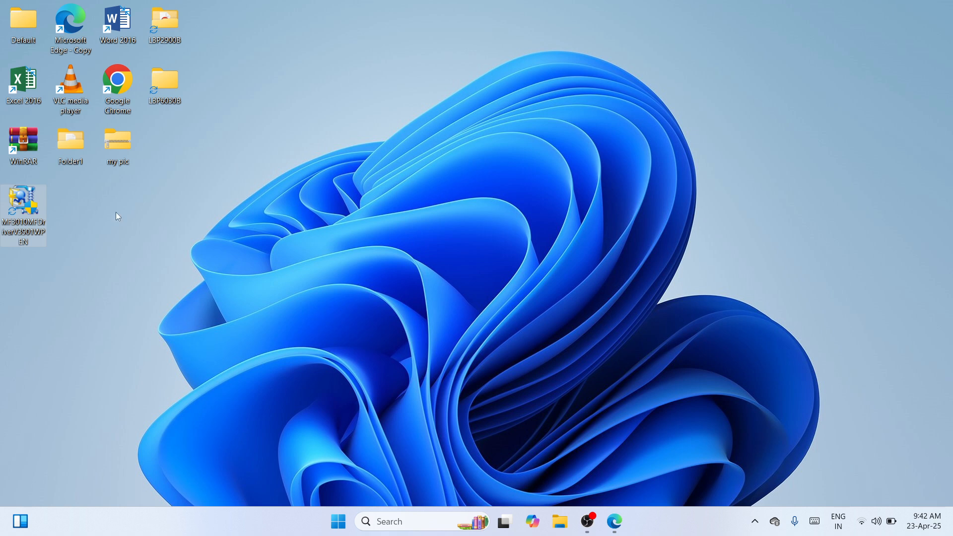
- Extract the MF3010MFDriverV3901WPEN file with WinRAR into a folder of the same name and place that folder beside it on the desktop
{"action": "left_click_drag", "start_coordinate": [24, 201], "coordinate": [401, 141]}
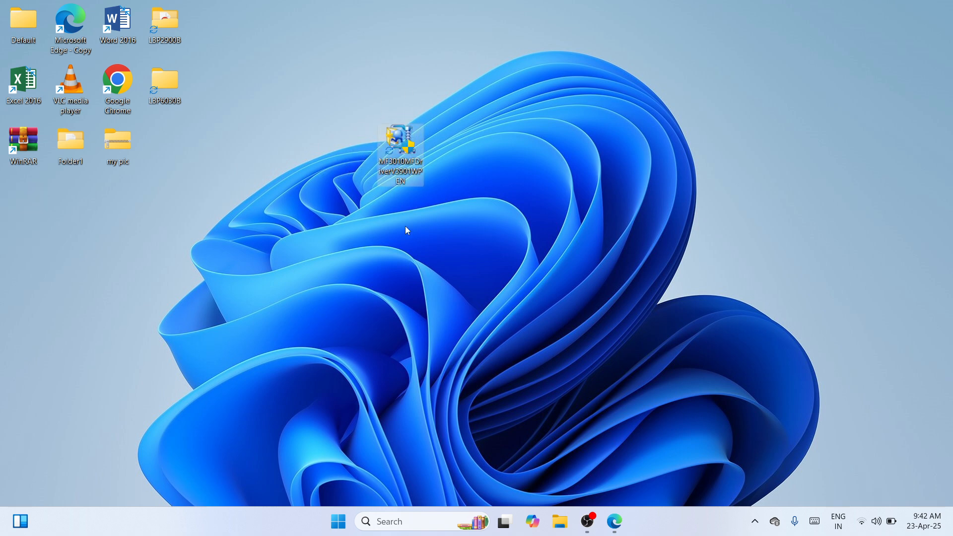
{"action": "right_click", "coordinate": [402, 158]}
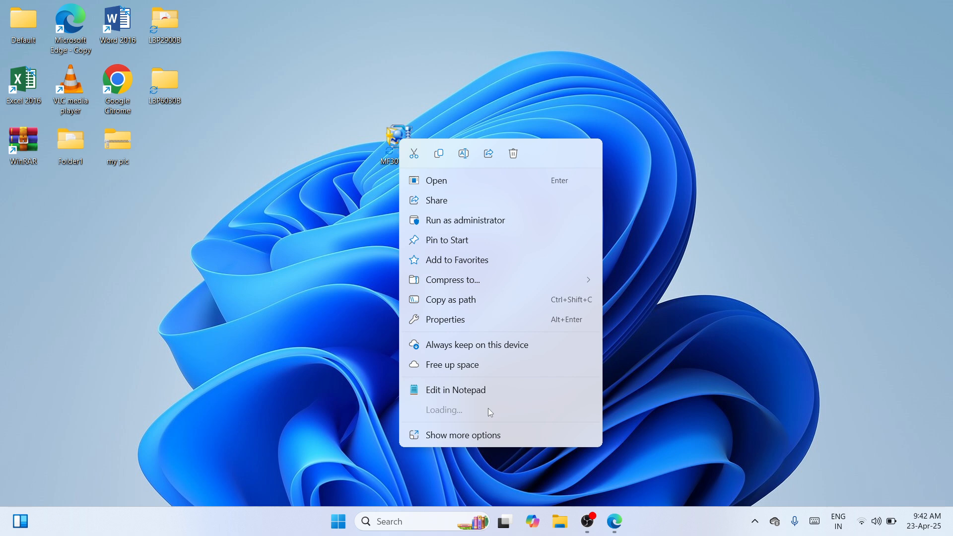
{"action": "mouse_move", "coordinate": [508, 412]}
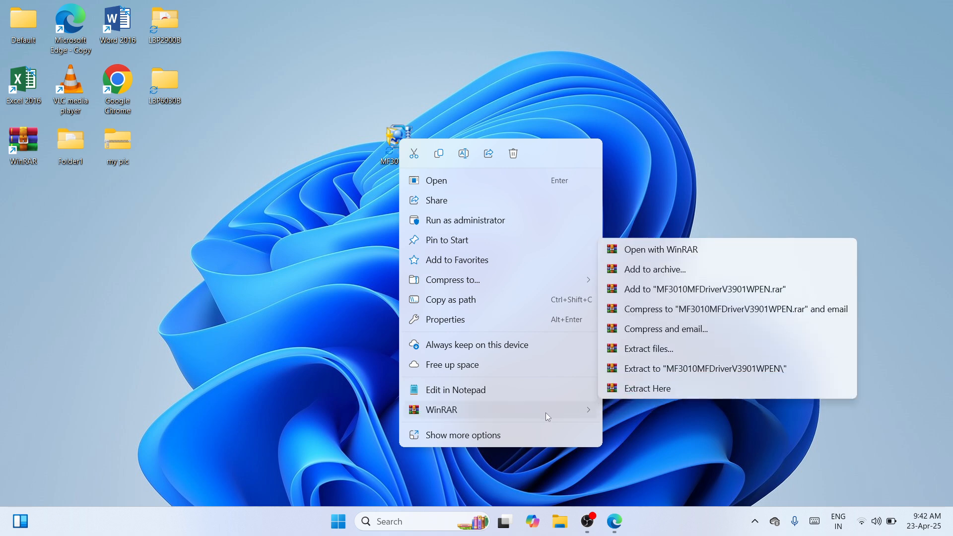
{"action": "left_click", "coordinate": [708, 374]}
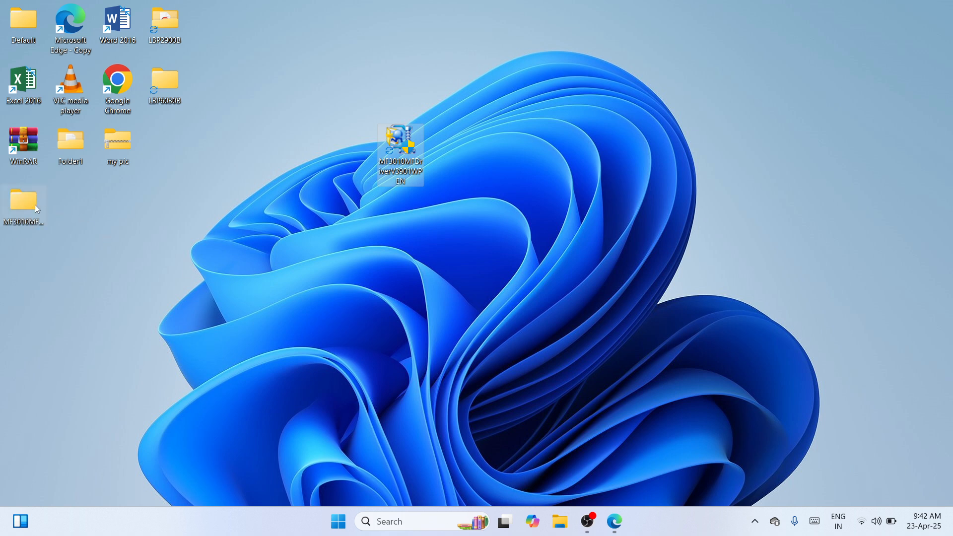
{"action": "left_click_drag", "start_coordinate": [34, 205], "coordinate": [339, 128]}
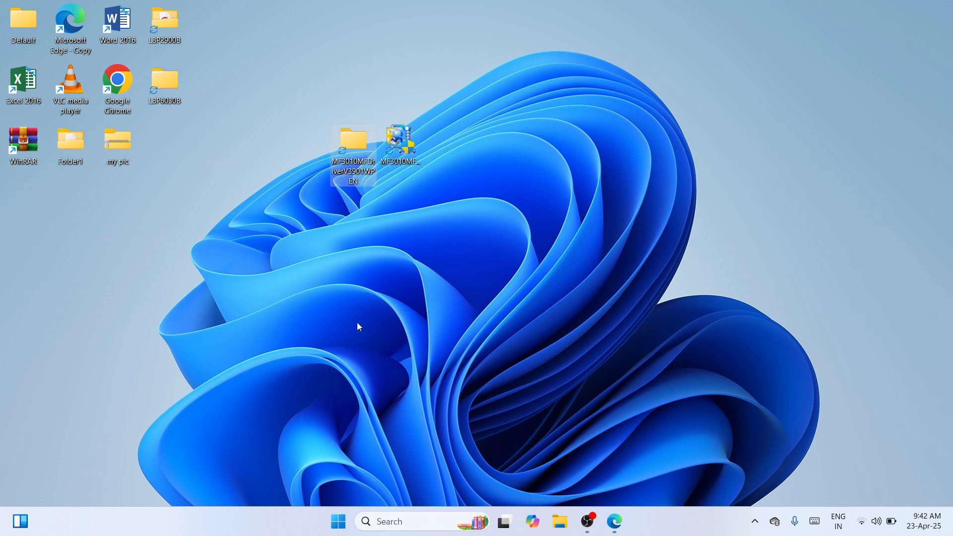
- Open Windows Settings and go to the Bluetooth & devices page
{"action": "left_click", "coordinate": [397, 521]}
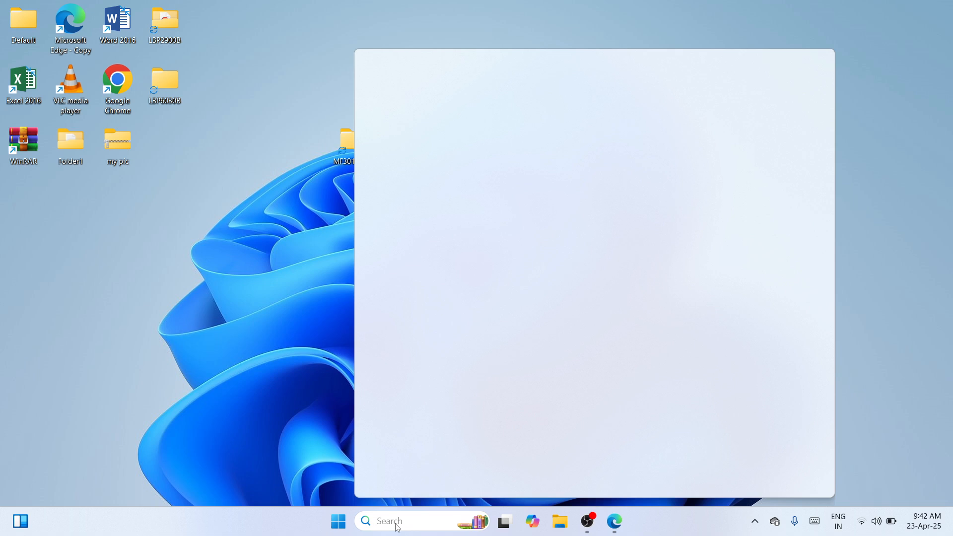
{"action": "type", "text": "settings"}
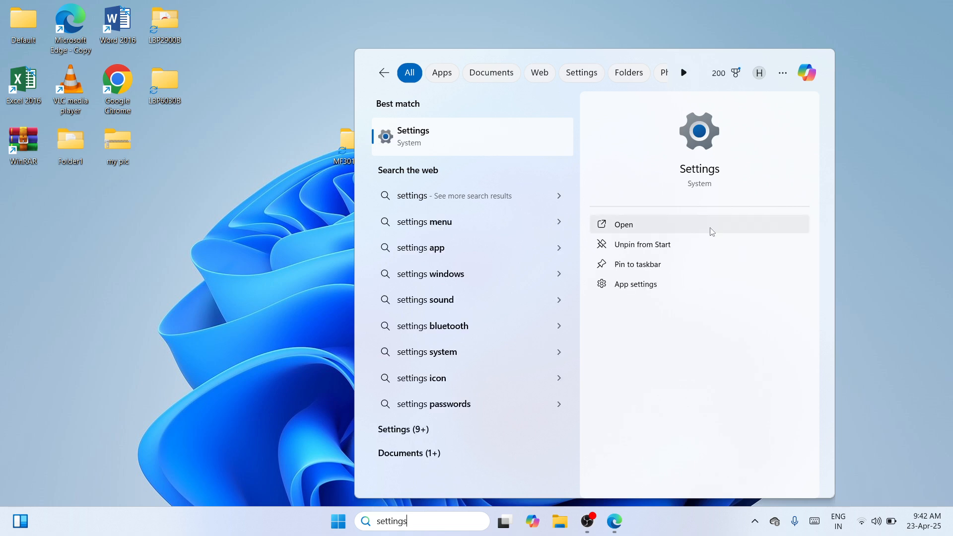
{"action": "left_click", "coordinate": [709, 226]}
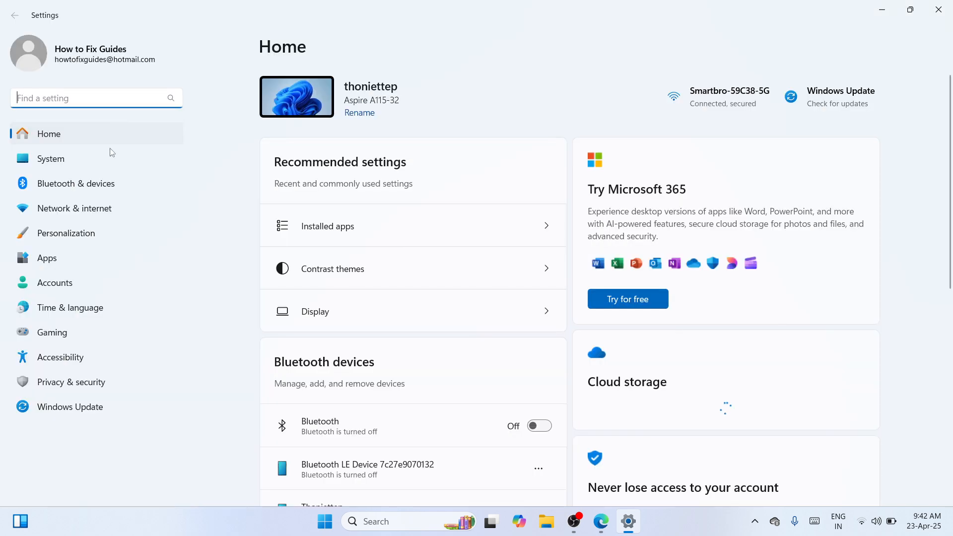
{"action": "left_click", "coordinate": [56, 184]}
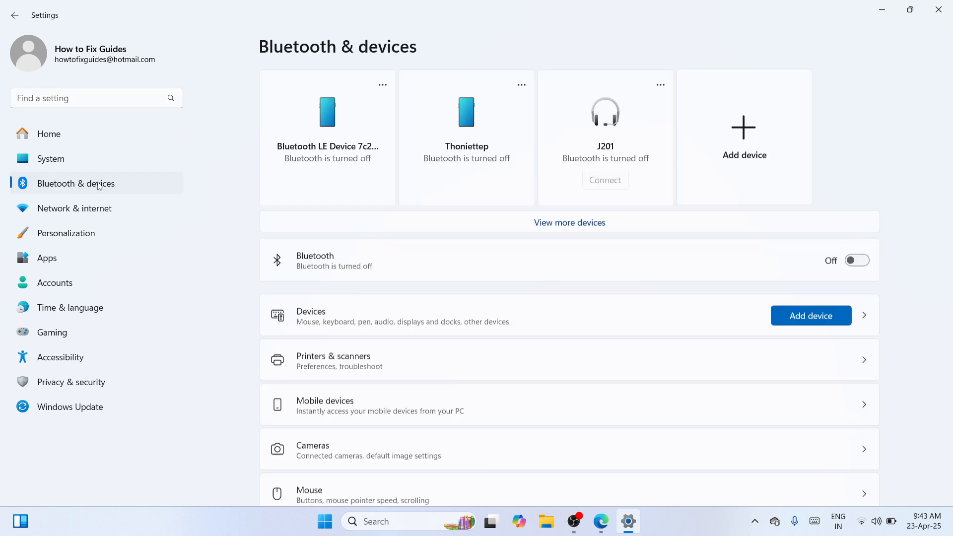
- Go to the Devices settings and open More devices and printer settings
{"action": "scroll", "coordinate": [701, 154], "scroll_direction": "down", "scroll_amount": 3}
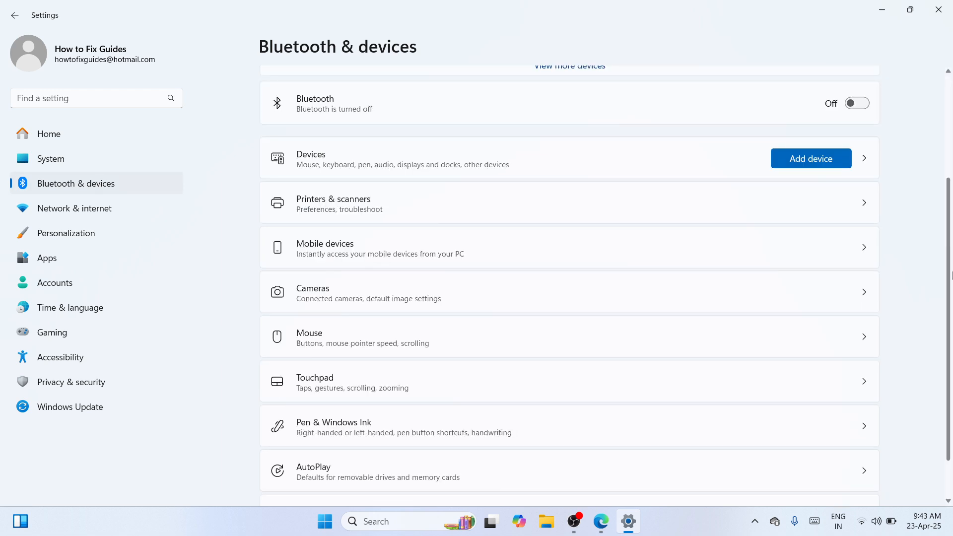
{"action": "left_click", "coordinate": [700, 155]}
{"action": "scroll", "coordinate": [937, 395], "scroll_direction": "down", "scroll_amount": 10}
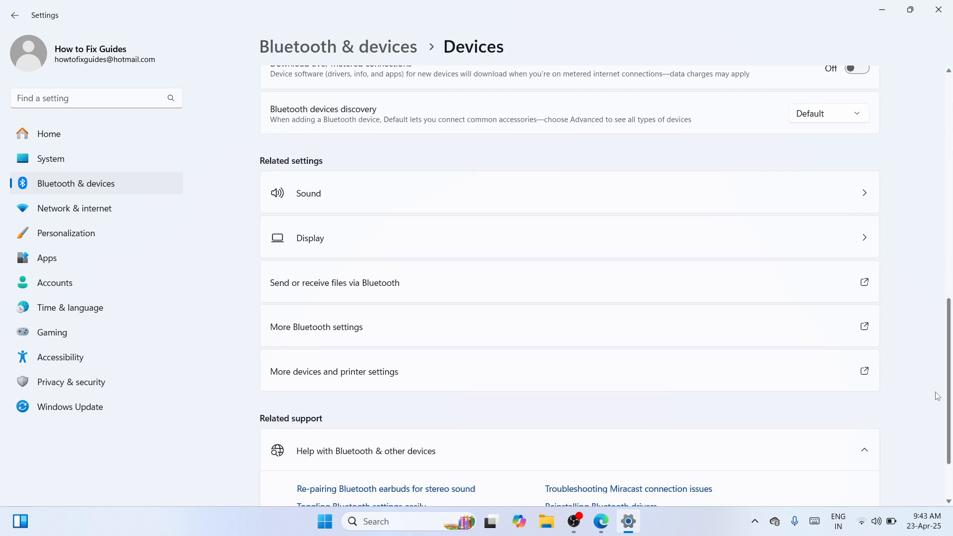
{"action": "scroll", "coordinate": [937, 397], "scroll_direction": "down", "scroll_amount": 1}
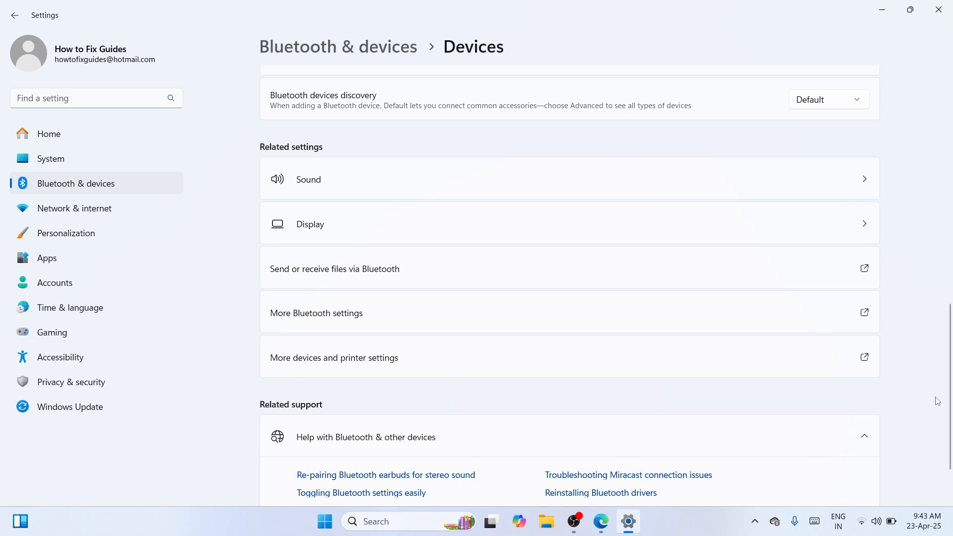
{"action": "left_click", "coordinate": [565, 360]}
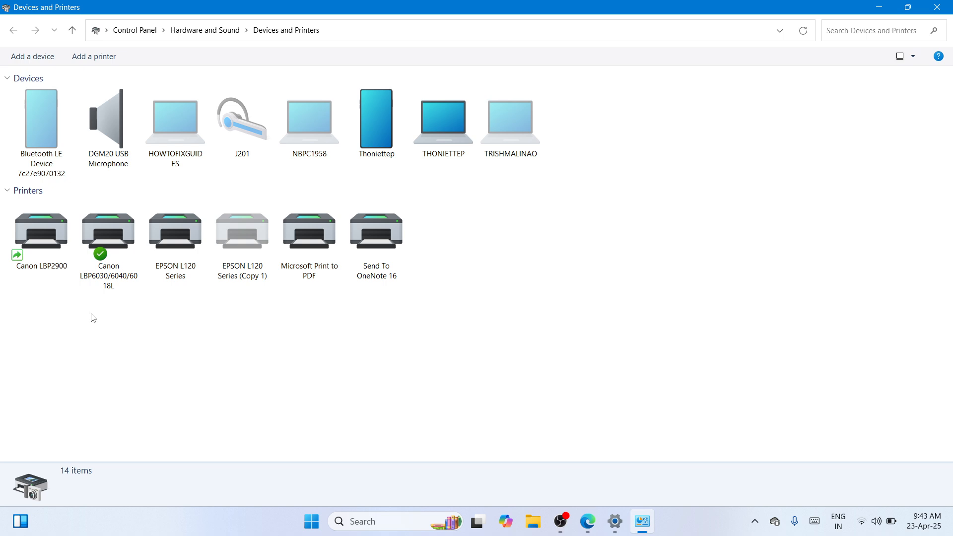
- Start adding an unlisted printer, choosing to add a local printer or network printer with manual settings
{"action": "left_click", "coordinate": [97, 58]}
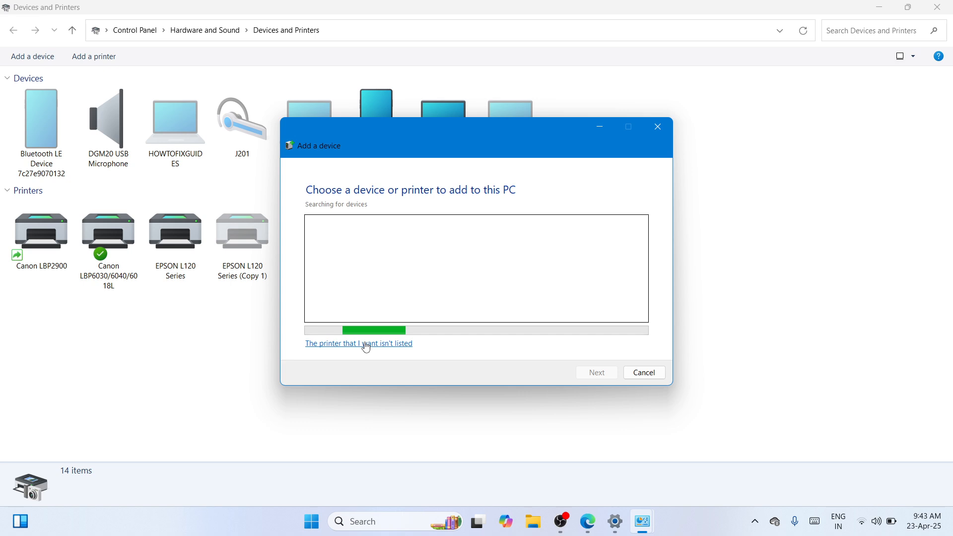
{"action": "left_click", "coordinate": [392, 344]}
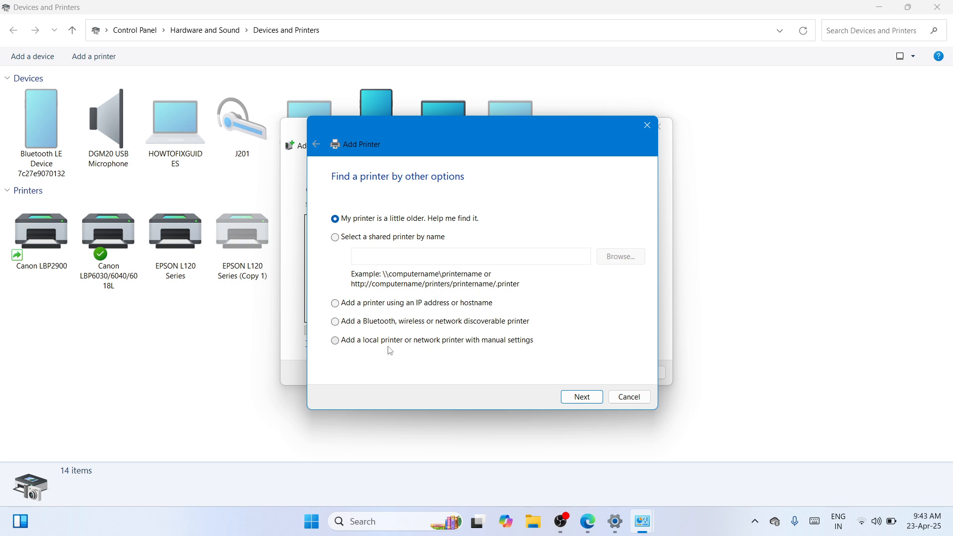
{"action": "left_click", "coordinate": [368, 342]}
{"action": "left_click", "coordinate": [334, 340]}
{"action": "left_click", "coordinate": [588, 398]}
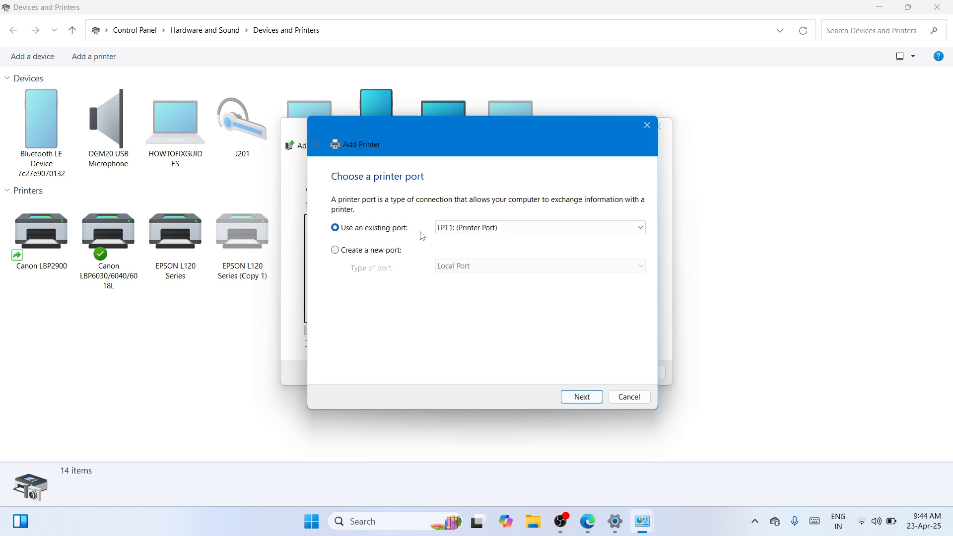
- Use the existing port USB001 (Virtual printer port for USB) for the new printer and continue to the driver selection
{"action": "left_click", "coordinate": [644, 229]}
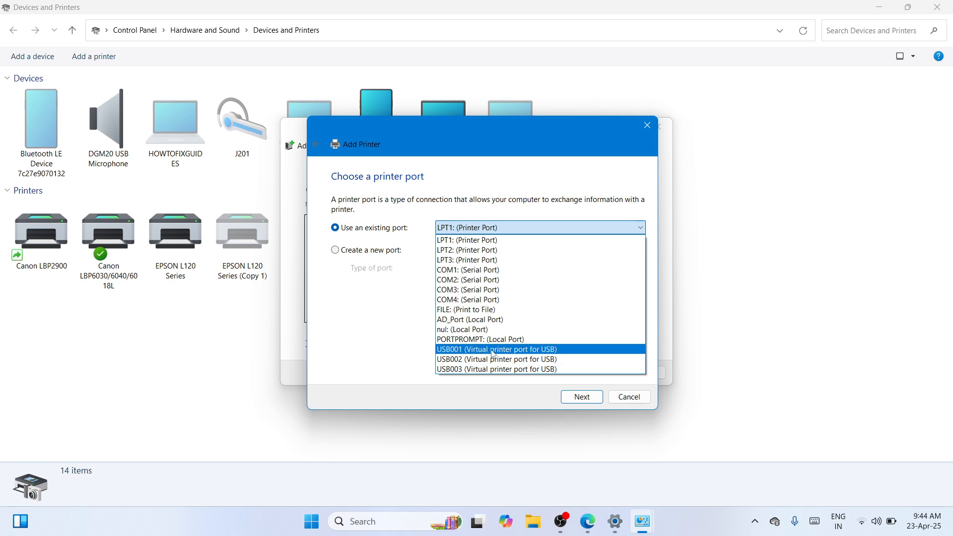
{"action": "left_click", "coordinate": [516, 350]}
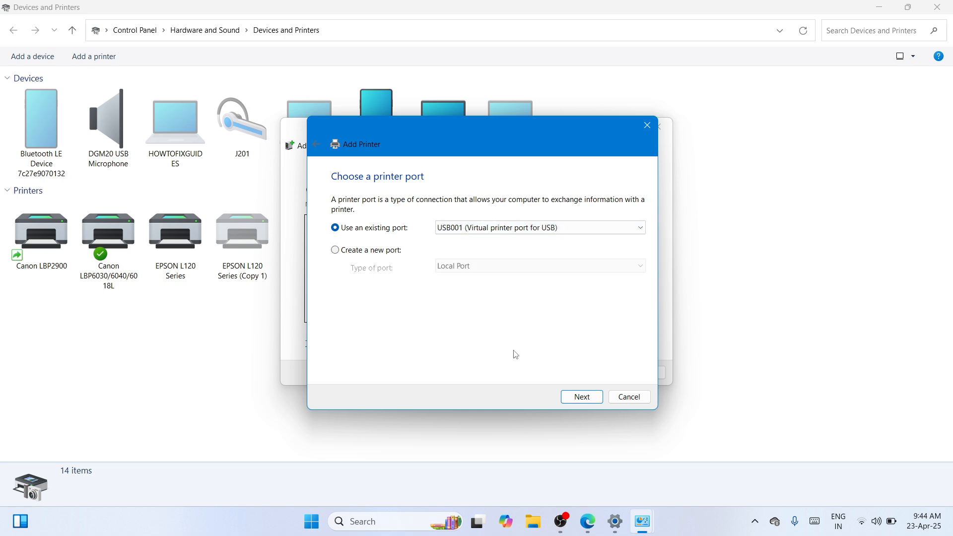
{"action": "left_click", "coordinate": [583, 401]}
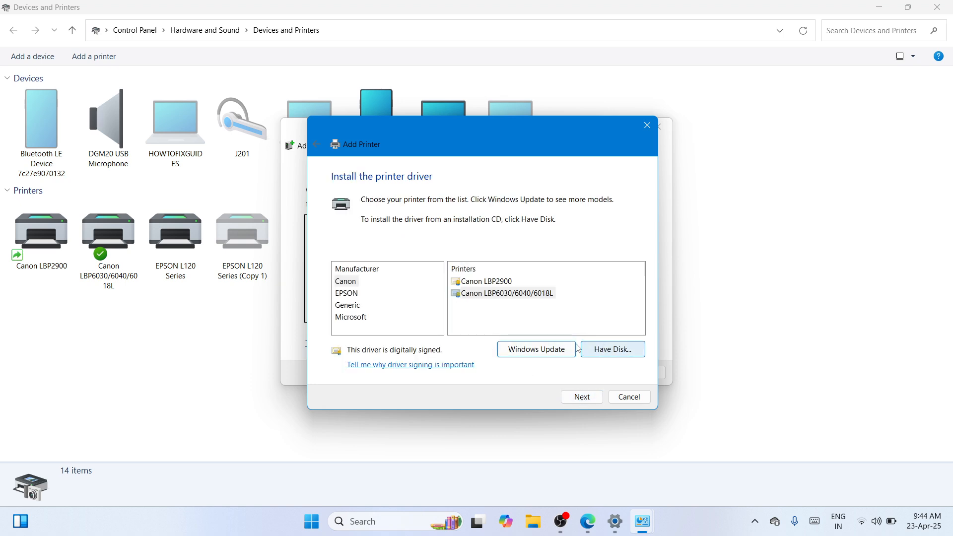
- Choose to install the driver from disk and browse to the MF3010MFDriverV3901WPEN folder on the desktop
{"action": "left_click", "coordinate": [614, 351]}
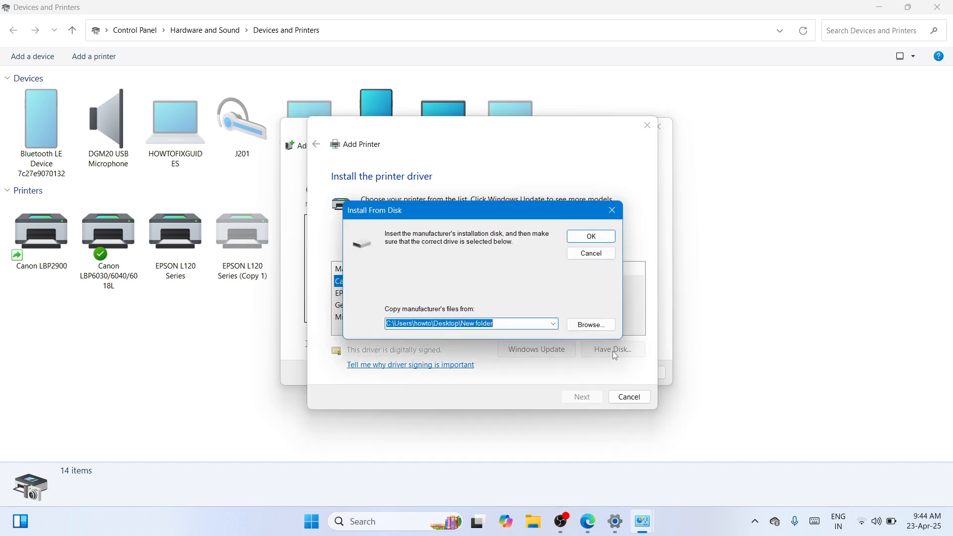
{"action": "left_click", "coordinate": [591, 324]}
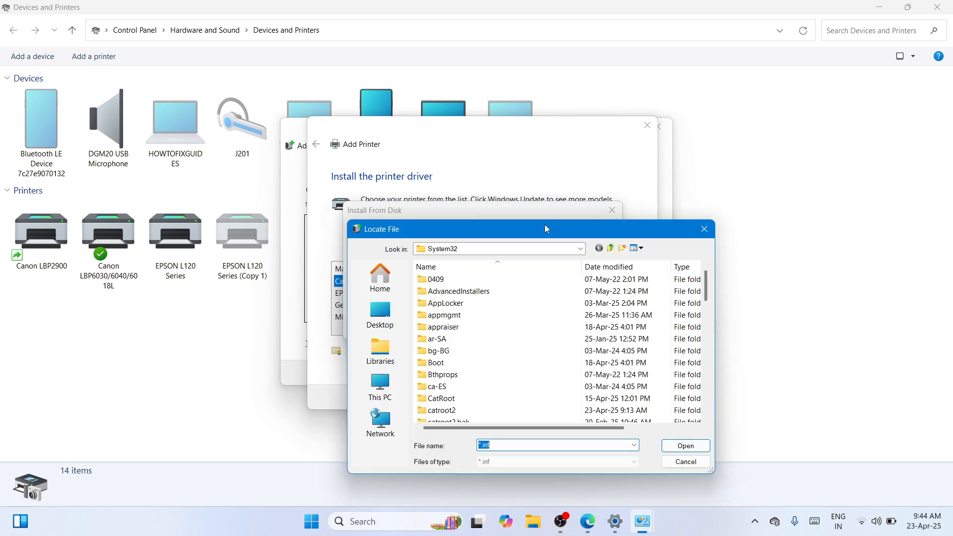
{"action": "left_click_drag", "start_coordinate": [545, 235], "coordinate": [574, 109]}
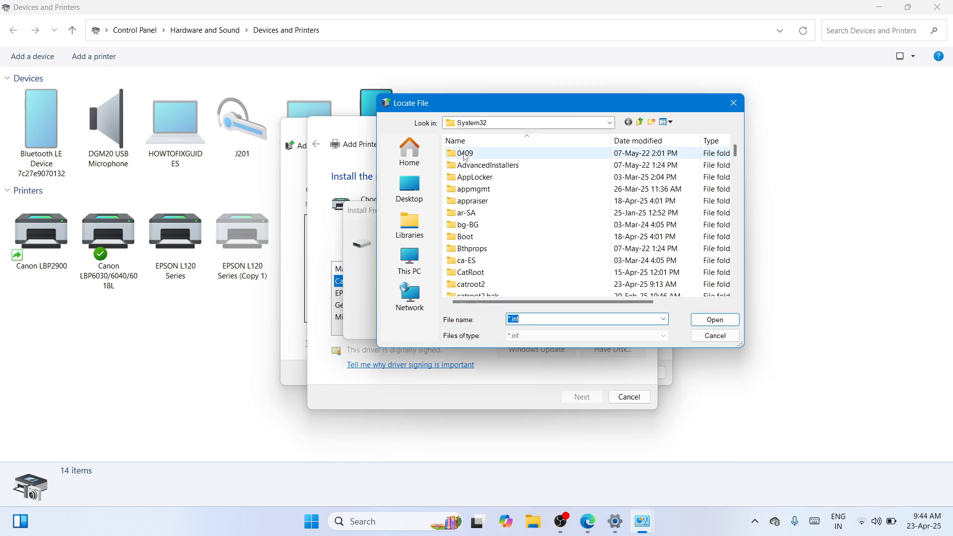
{"action": "left_click", "coordinate": [403, 186]}
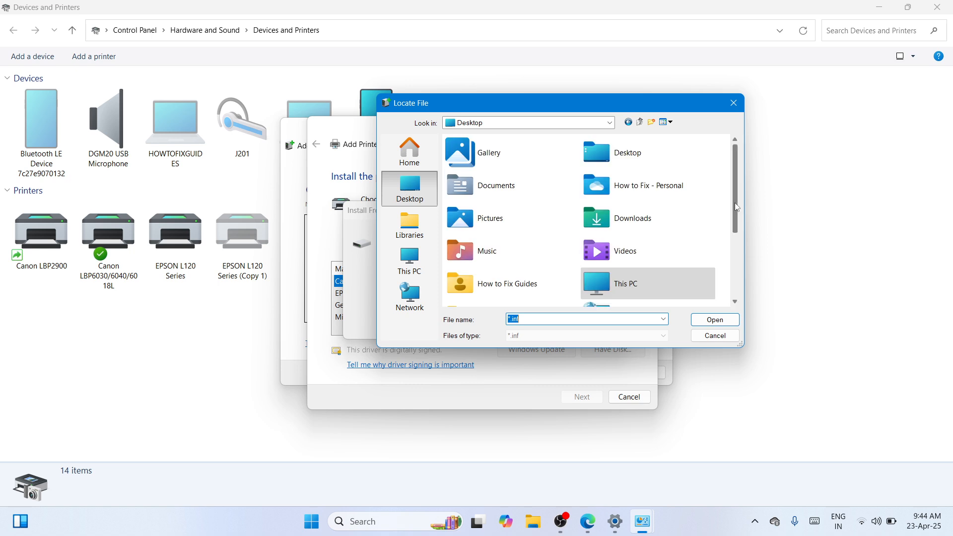
{"action": "left_click_drag", "start_coordinate": [737, 211], "coordinate": [738, 274]}
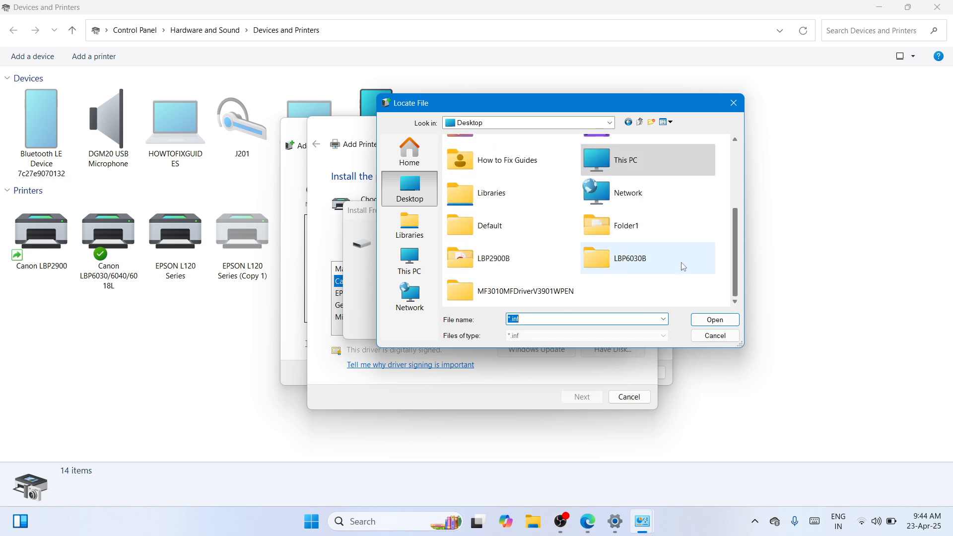
{"action": "double_click", "coordinate": [541, 292]}
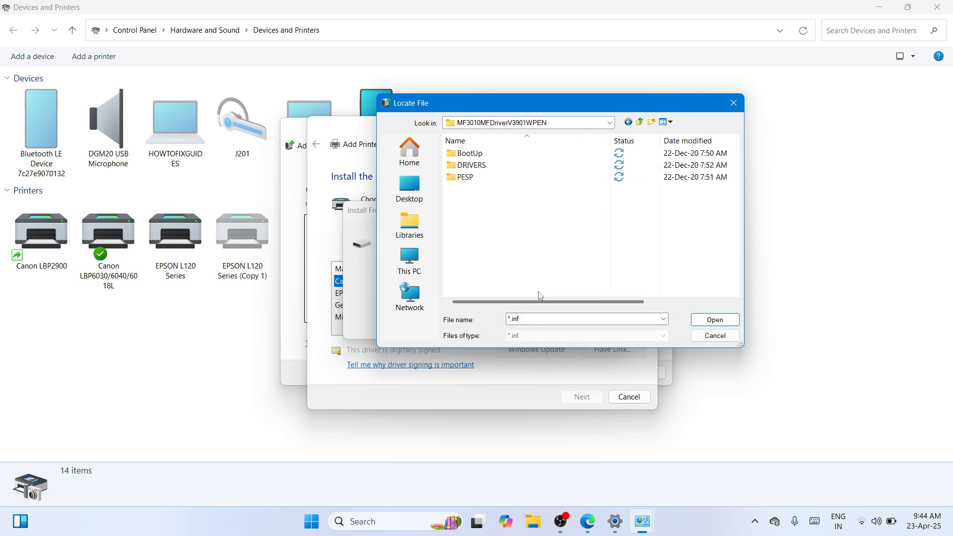
- Open the 64-bit driver folder under DRIVERS, uk_eng, x64, Driver
{"action": "double_click", "coordinate": [510, 165]}
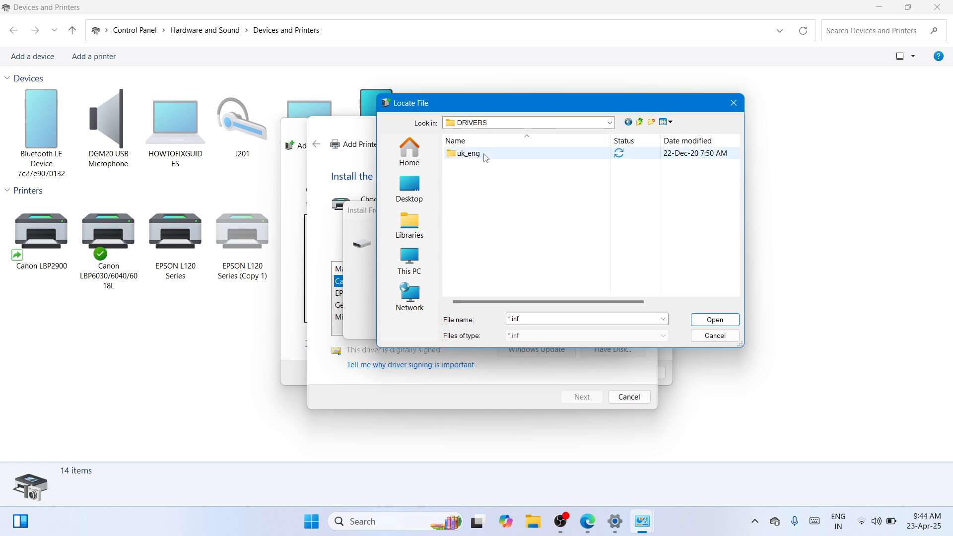
{"action": "double_click", "coordinate": [485, 157]}
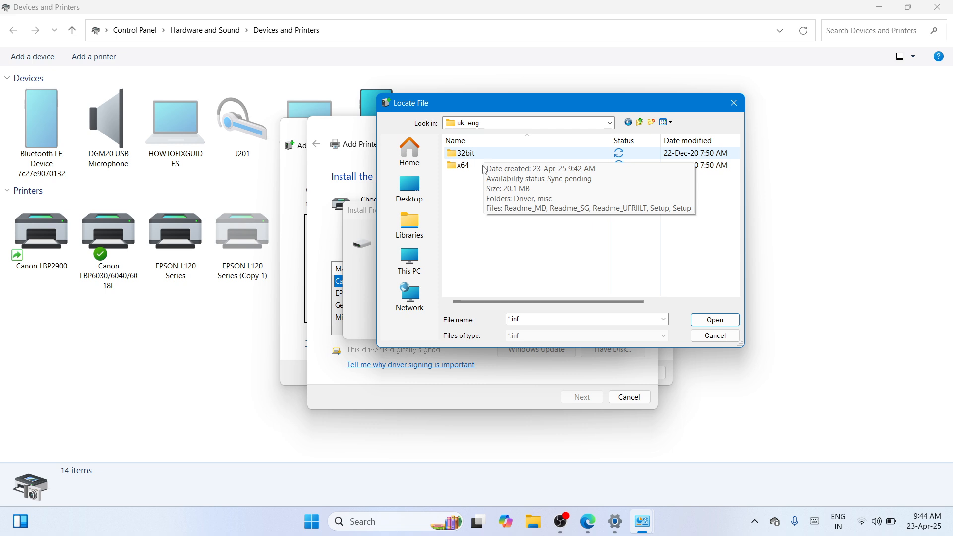
{"action": "left_click", "coordinate": [485, 170]}
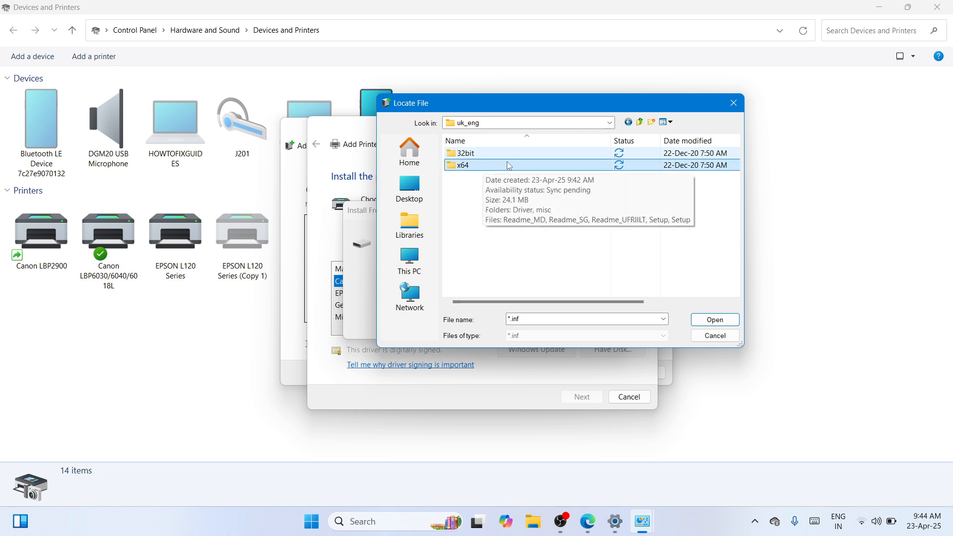
{"action": "double_click", "coordinate": [531, 165]}
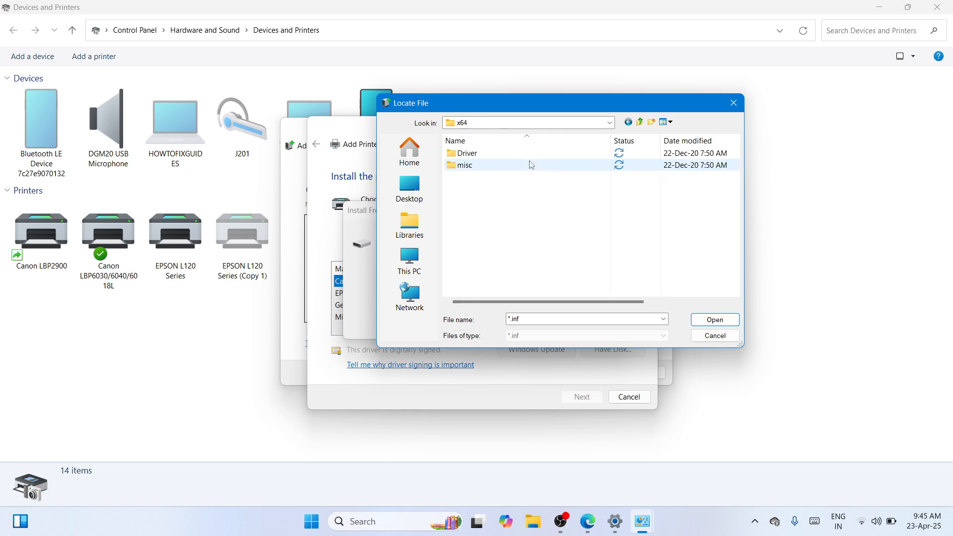
{"action": "double_click", "coordinate": [525, 157]}
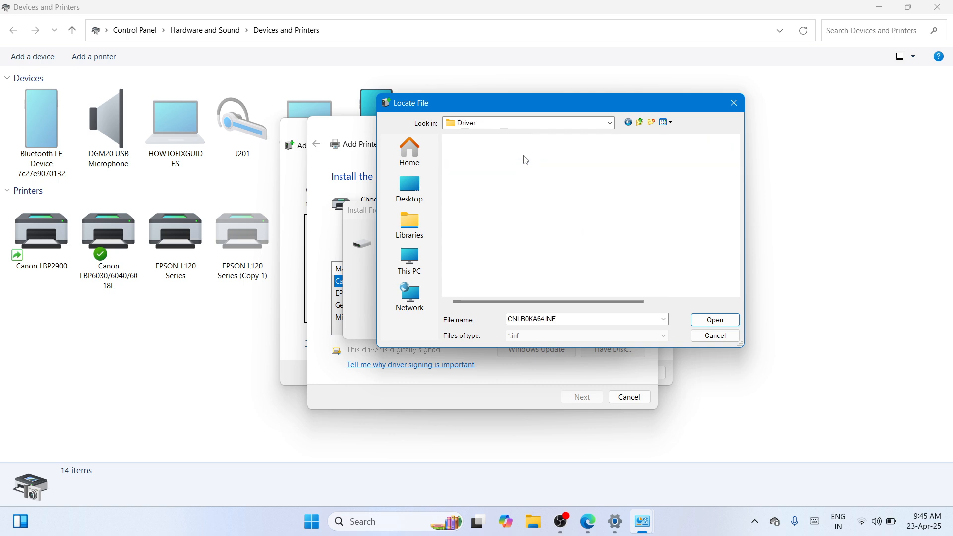
- Select the CNLB0KA64 setup file and load it as the manufacturer's driver source
{"action": "left_click", "coordinate": [516, 156]}
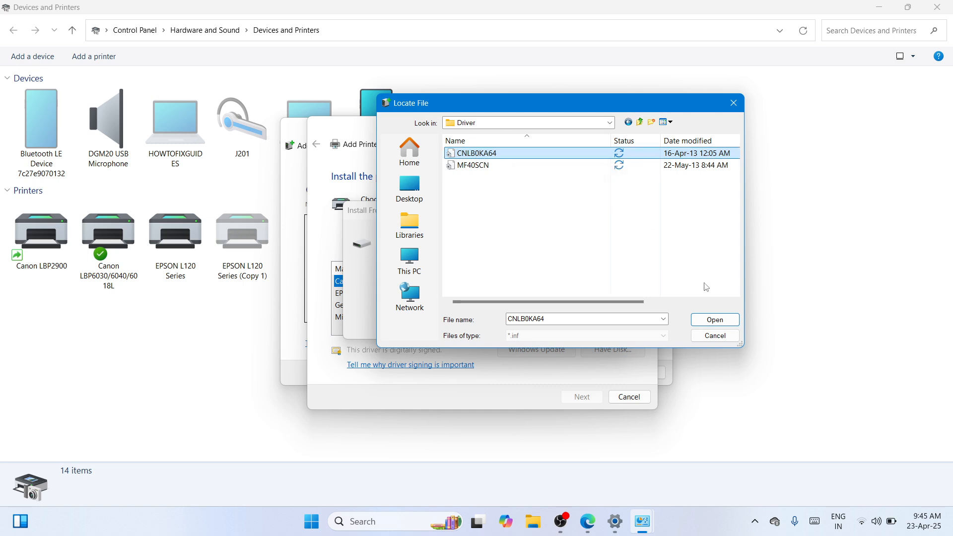
{"action": "left_click", "coordinate": [719, 318]}
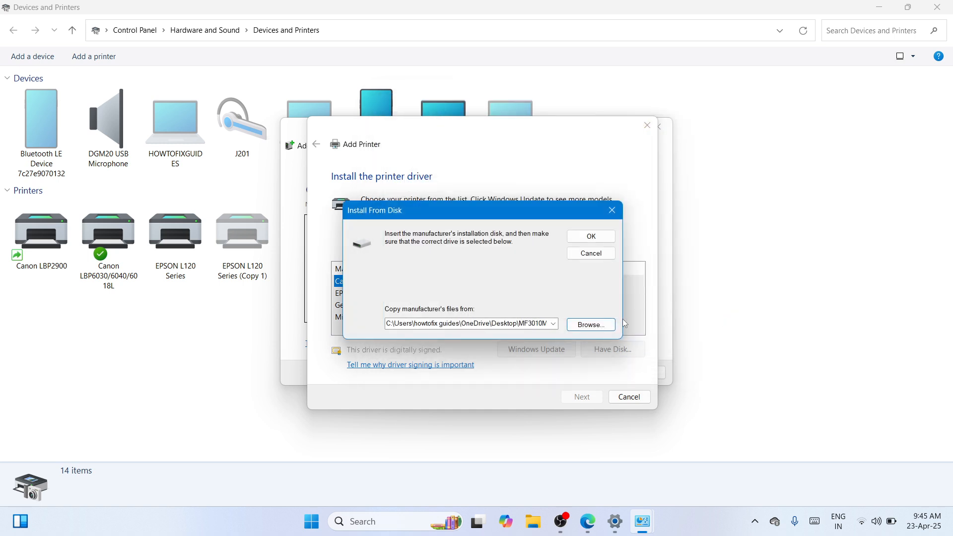
{"action": "left_click", "coordinate": [591, 237]}
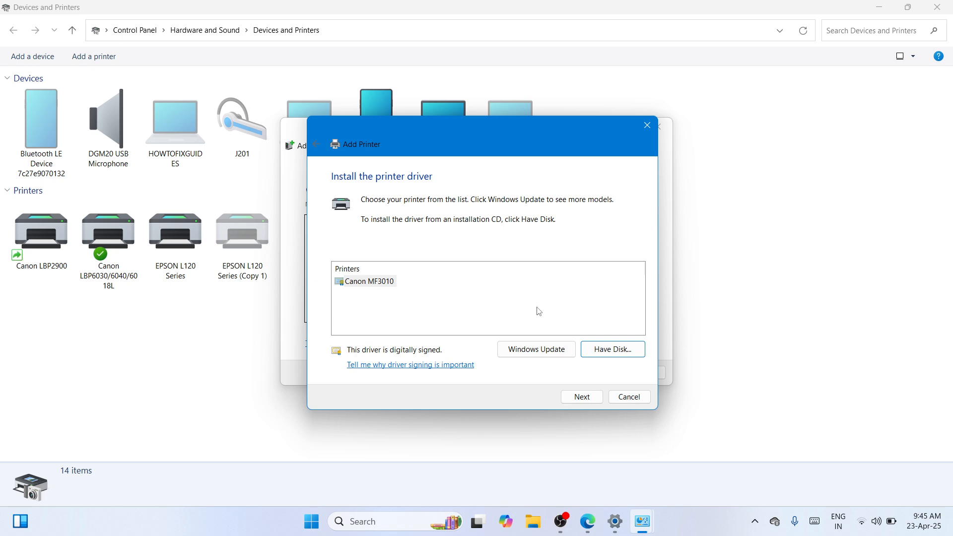
- Install the Canon MF3010 driver, keeping Canon MF3010 as the printer name, and allow the driver software installation
{"action": "left_click", "coordinate": [584, 400]}
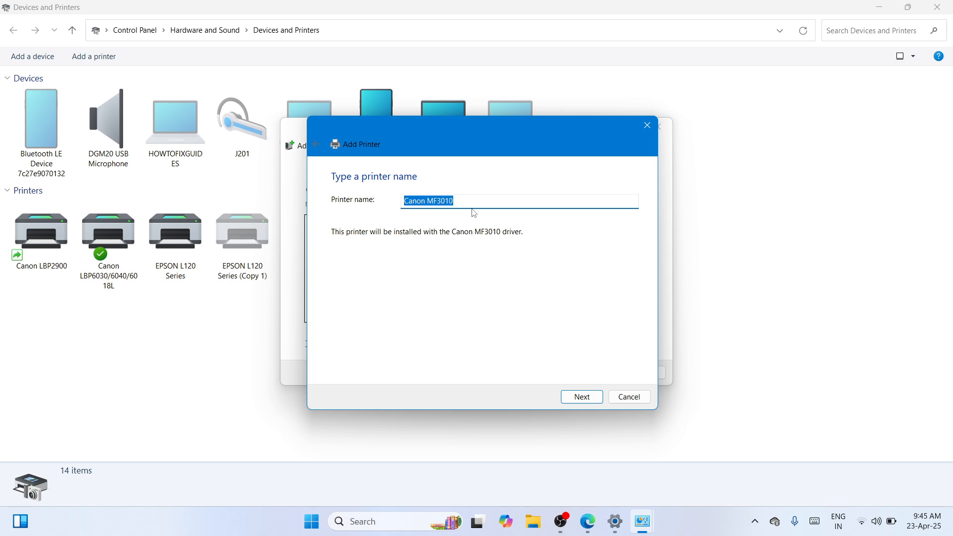
{"action": "left_click", "coordinate": [582, 396]}
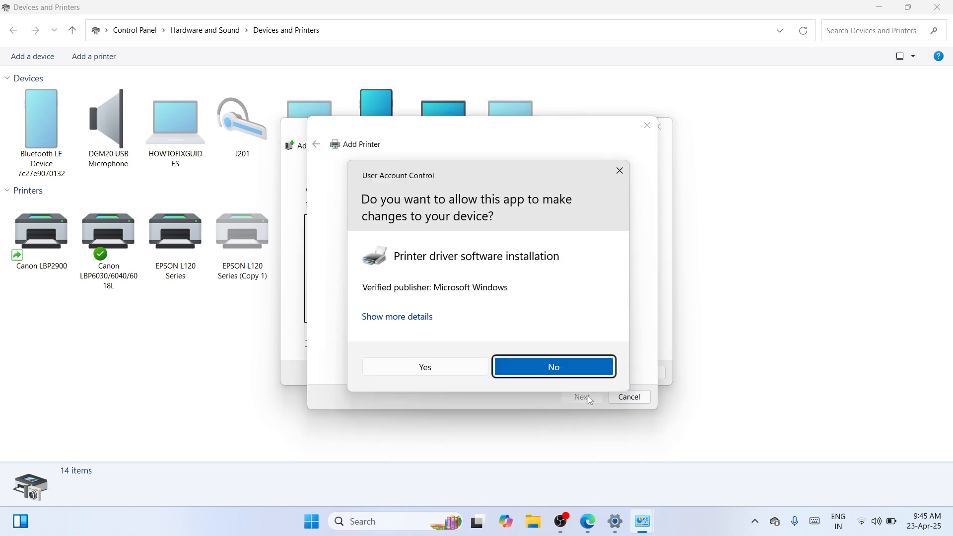
{"action": "left_click", "coordinate": [460, 368]}
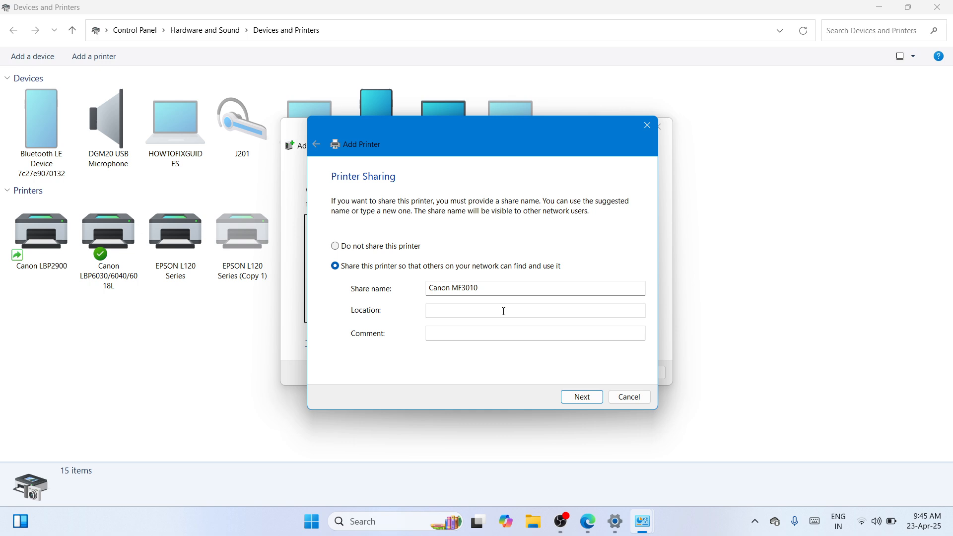
- Finish adding the printer as shared under the name Canon MF3010 and as default, and close Devices and Printers and Settings
{"action": "left_click", "coordinate": [582, 398]}
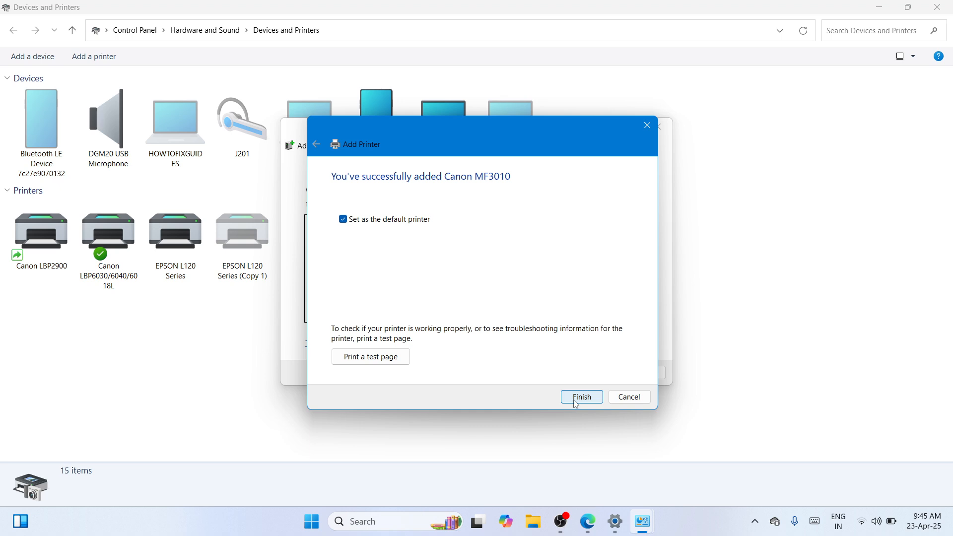
{"action": "left_click", "coordinate": [576, 402]}
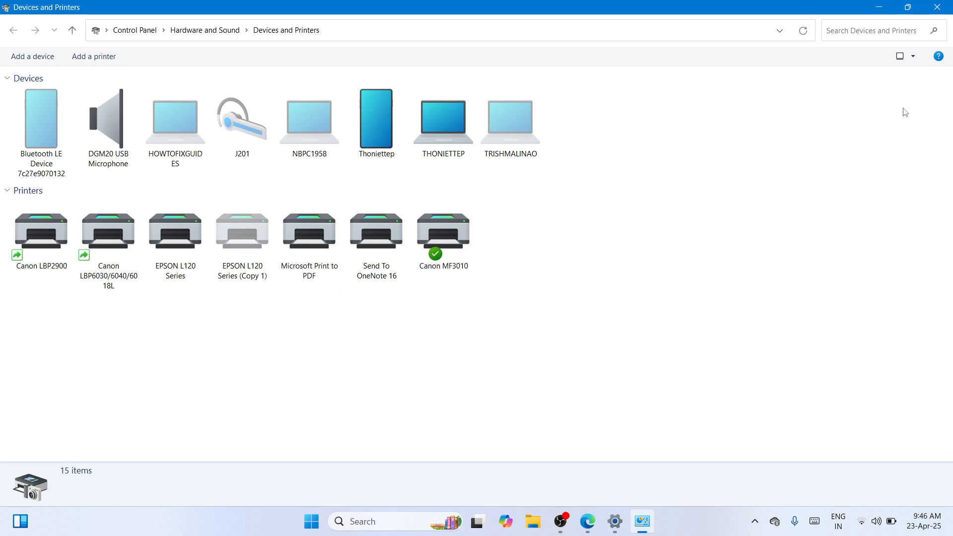
{"action": "left_click", "coordinate": [942, 7]}
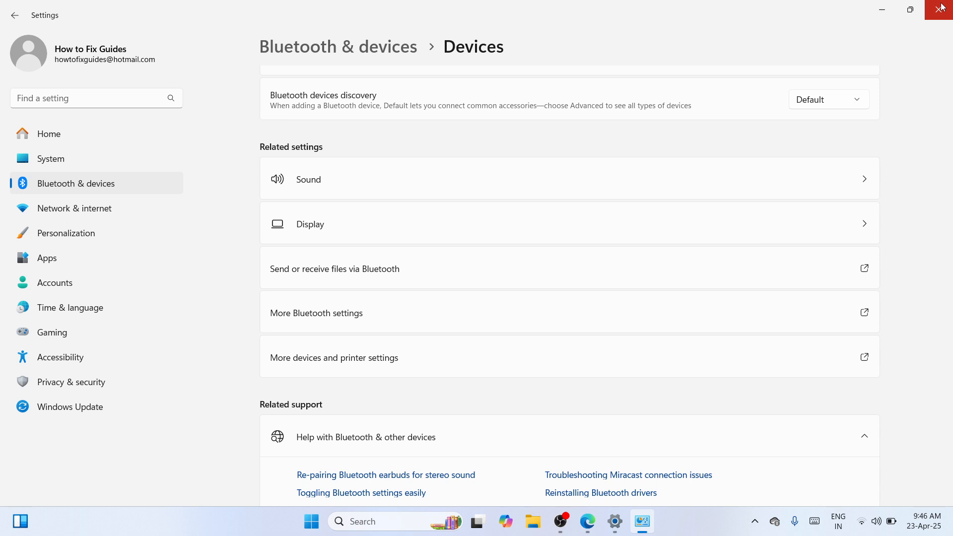
{"action": "left_click", "coordinate": [942, 5]}
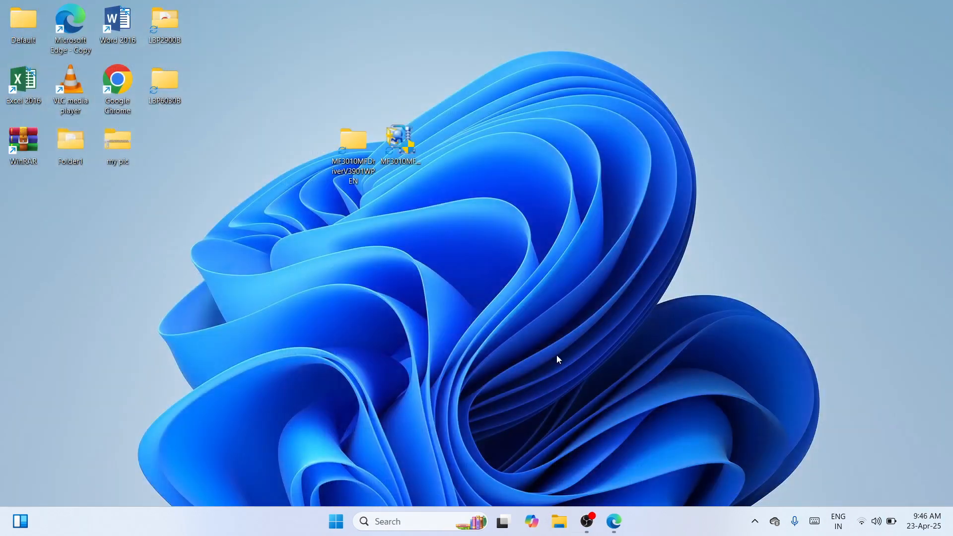